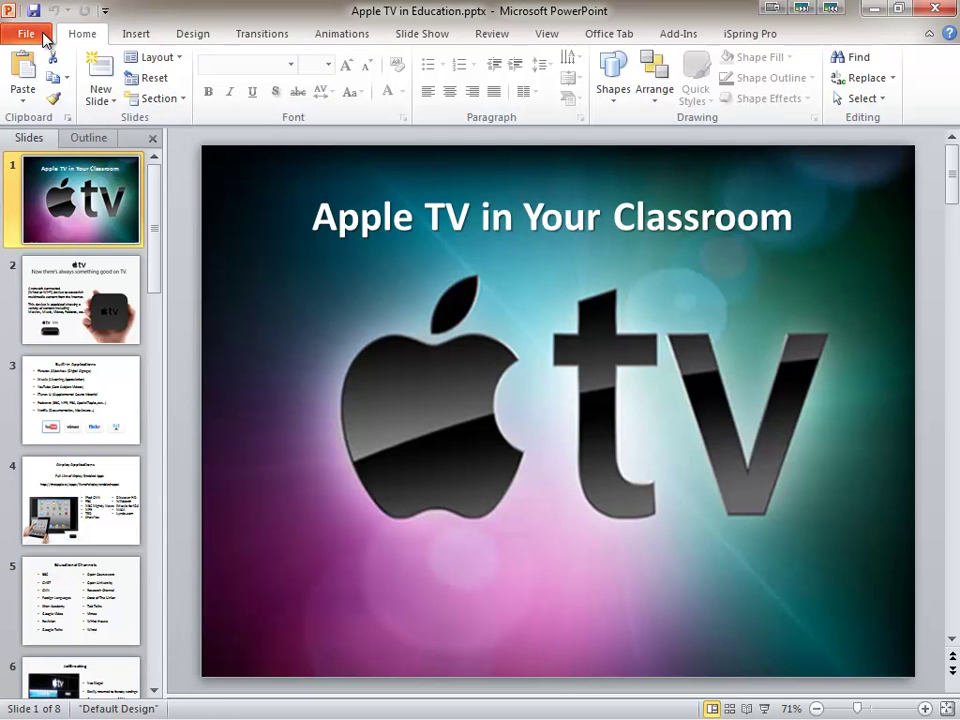
Step: Export every slide of the Apple TV in Education presentation to the Desktop in JPEG File Interchange Format
click(28, 38)
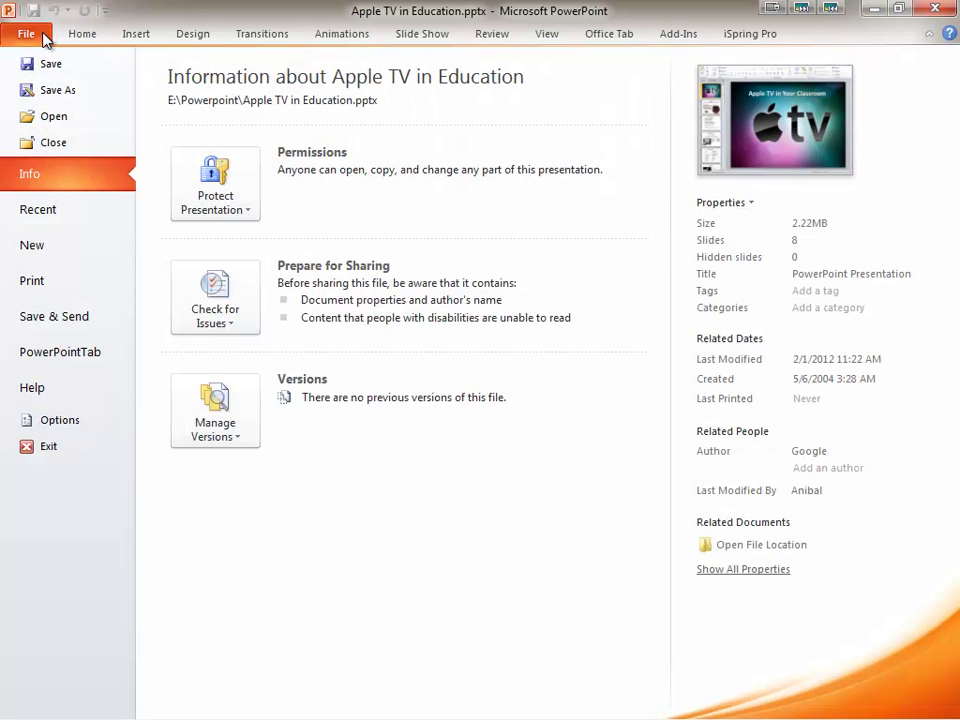
click(57, 92)
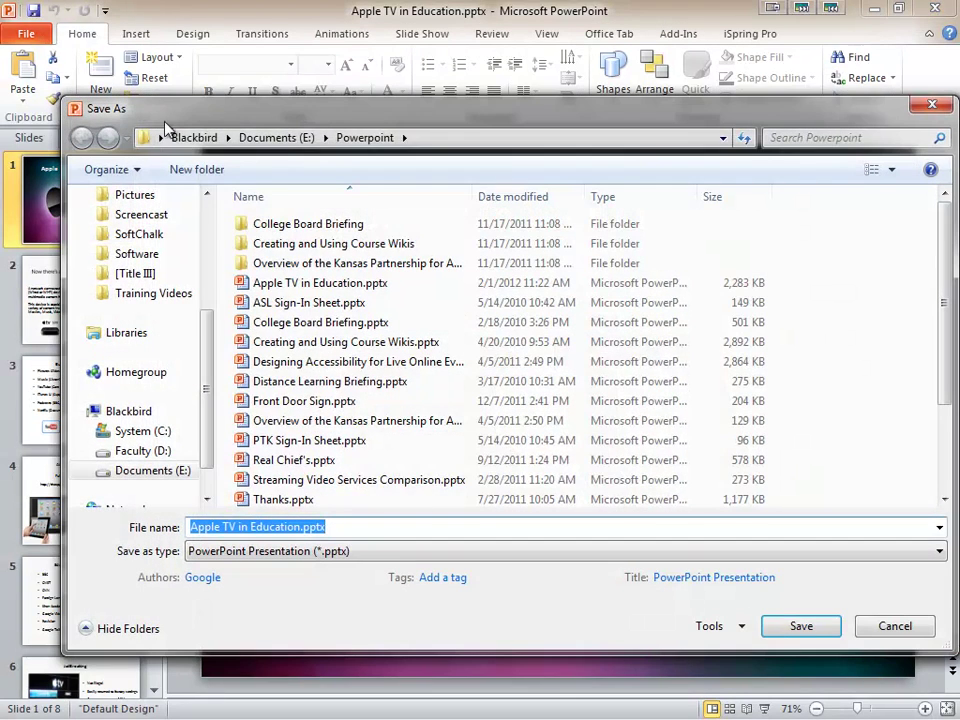
drag(206, 386, 205, 279)
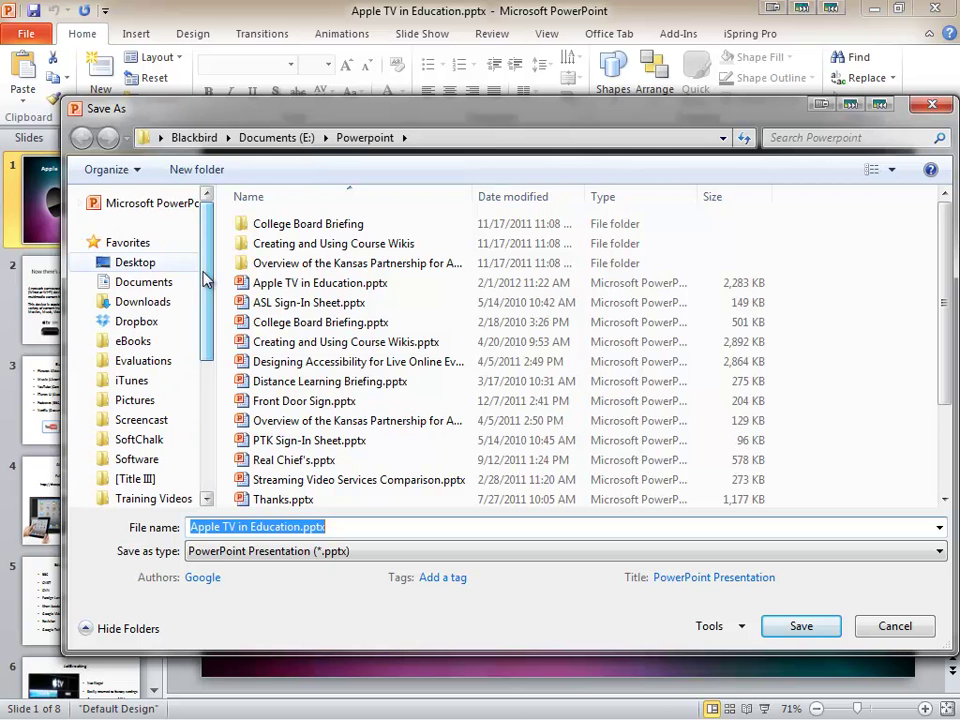
click(134, 265)
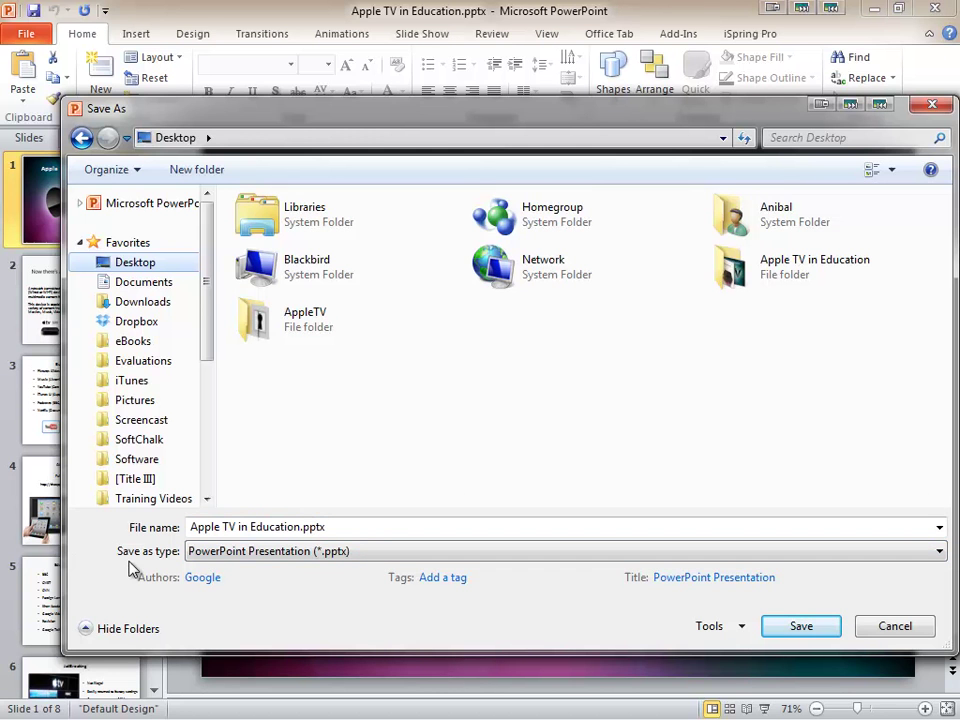
click(222, 554)
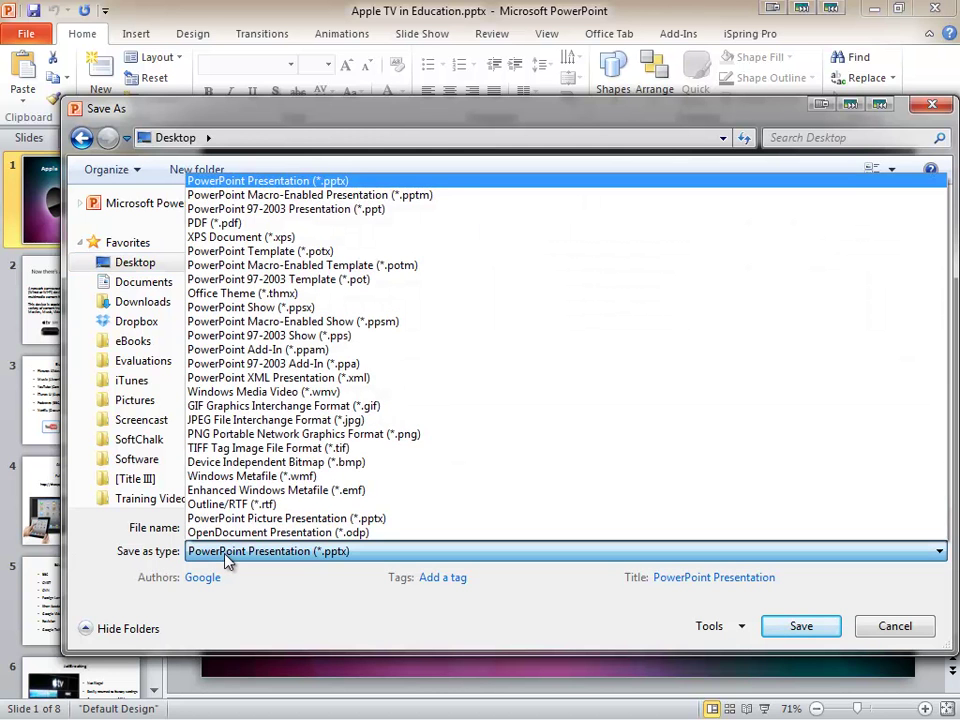
click(283, 424)
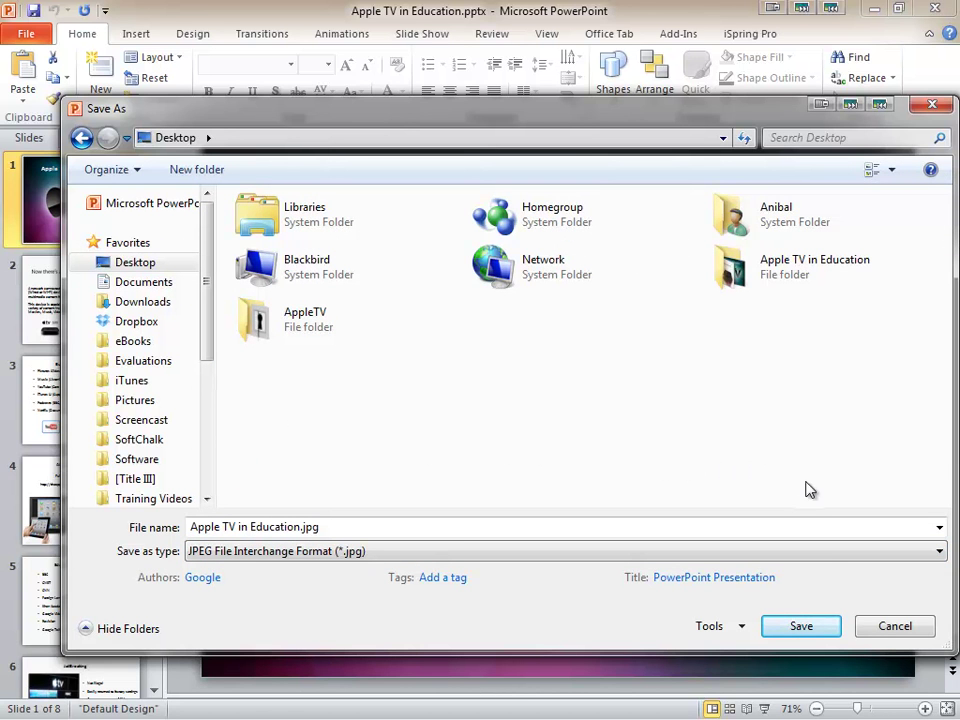
click(802, 627)
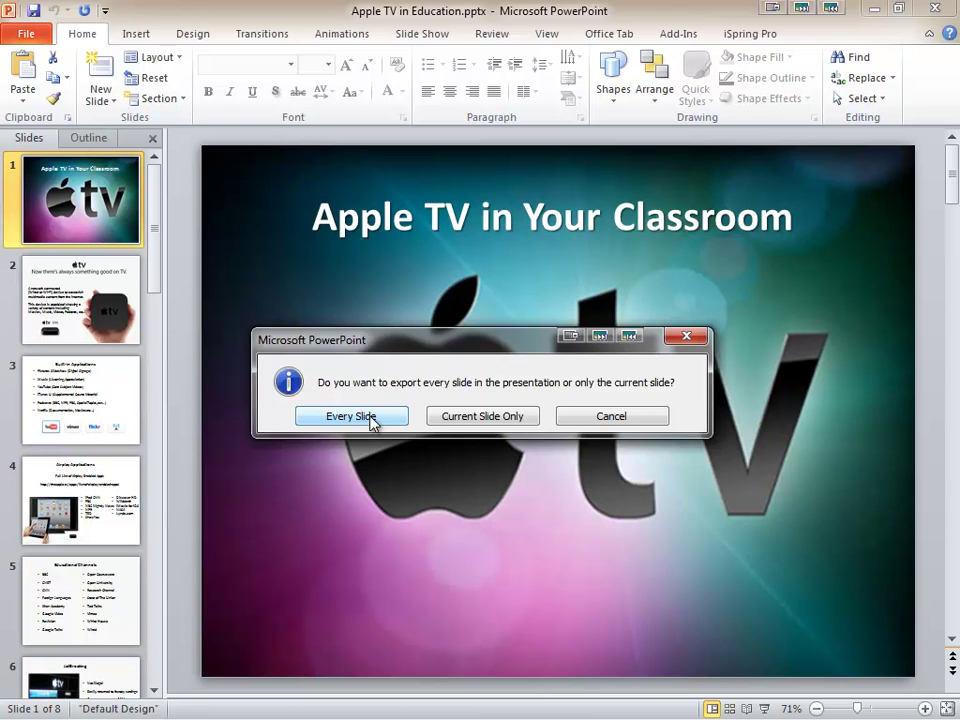
click(370, 418)
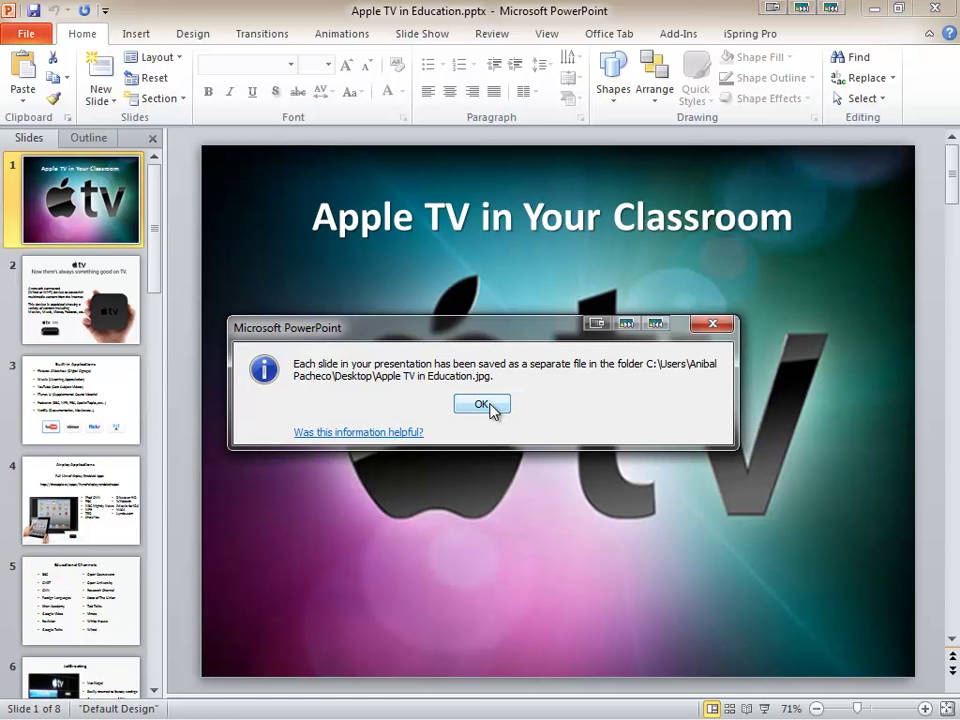
click(482, 405)
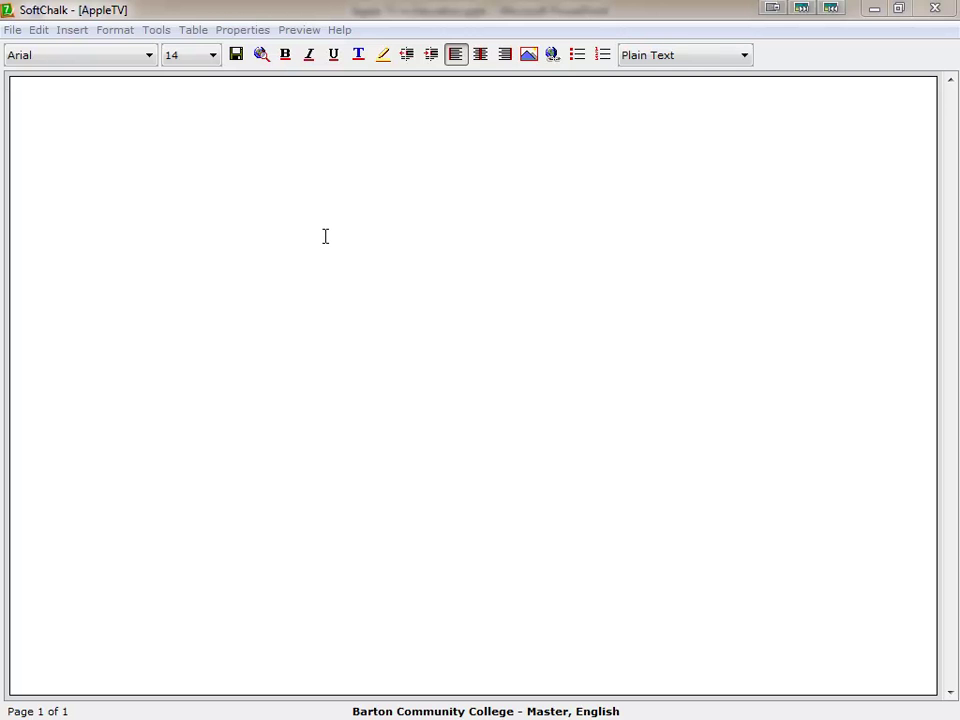
Step: Switch to SoftChalk and start a new Slideshow activity in the empty AppleTV lesson
click(76, 34)
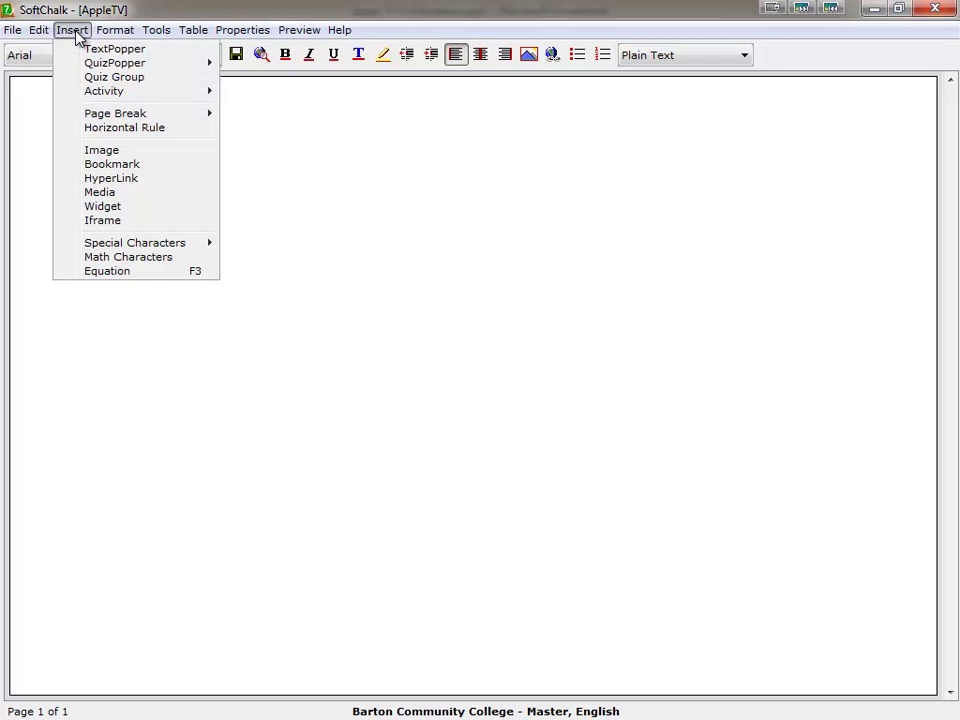
mouse_move(107, 97)
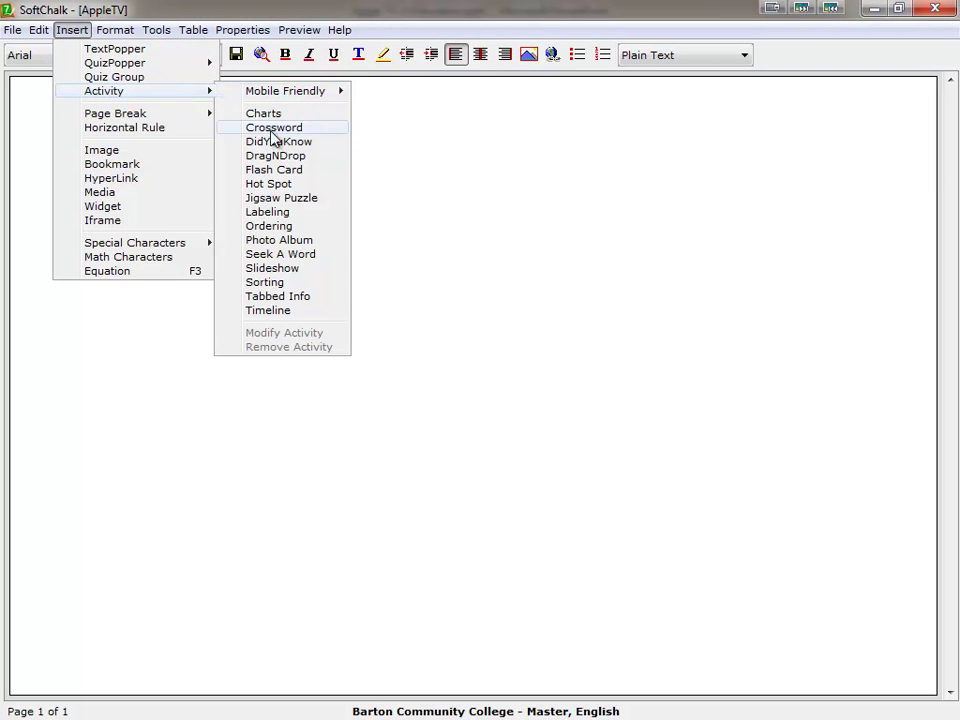
click(286, 272)
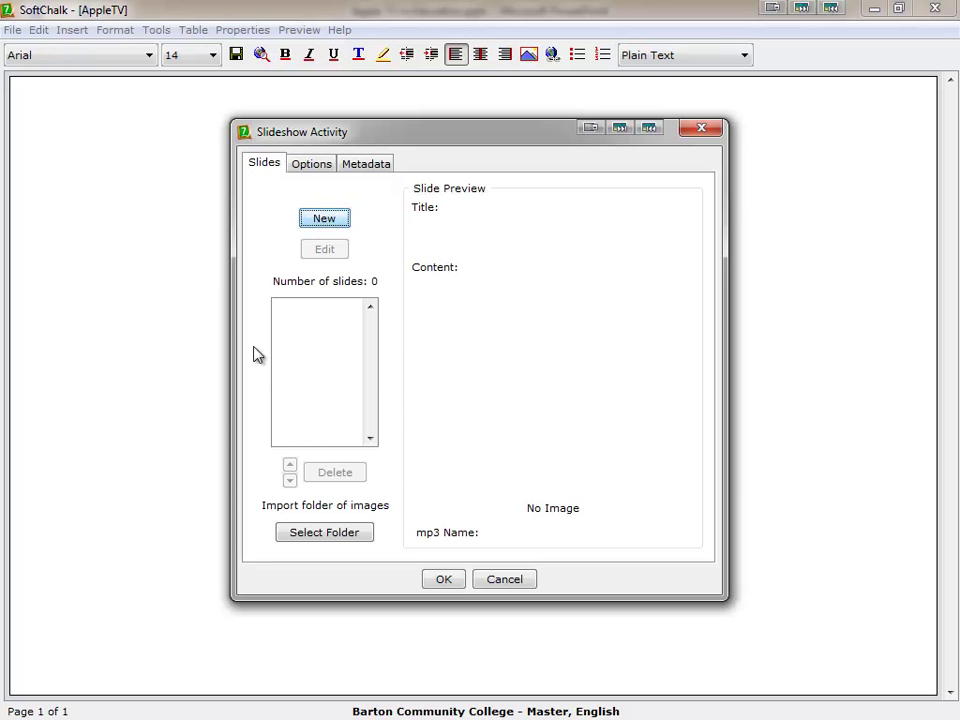
Step: Import the images from the Apple TV in Education folder on the Desktop into the slideshow
click(325, 540)
click(330, 268)
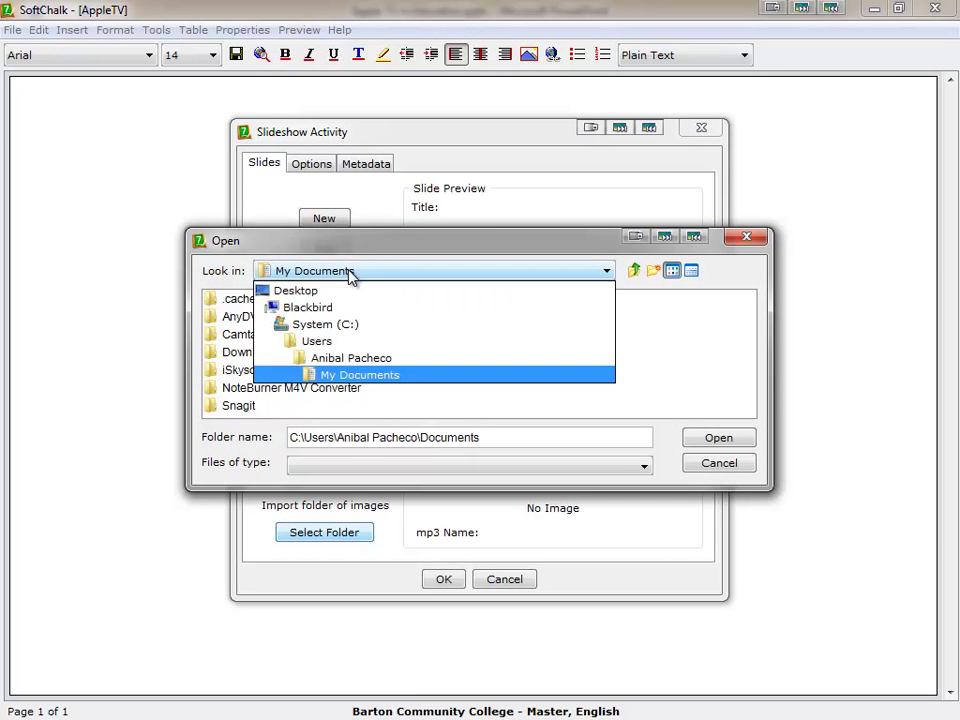
click(307, 290)
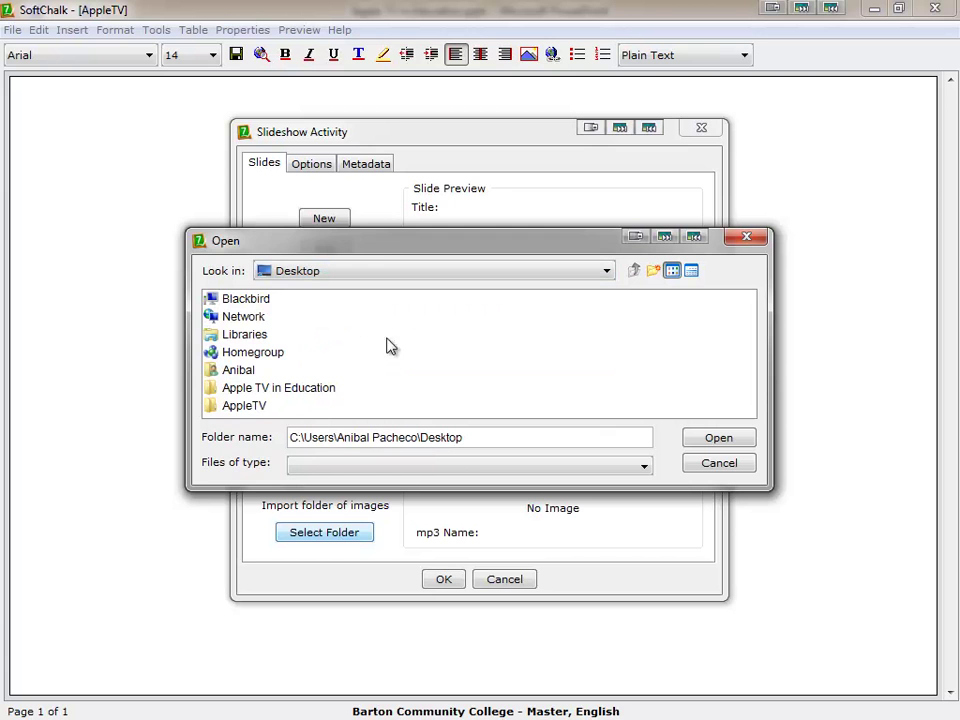
double_click(275, 392)
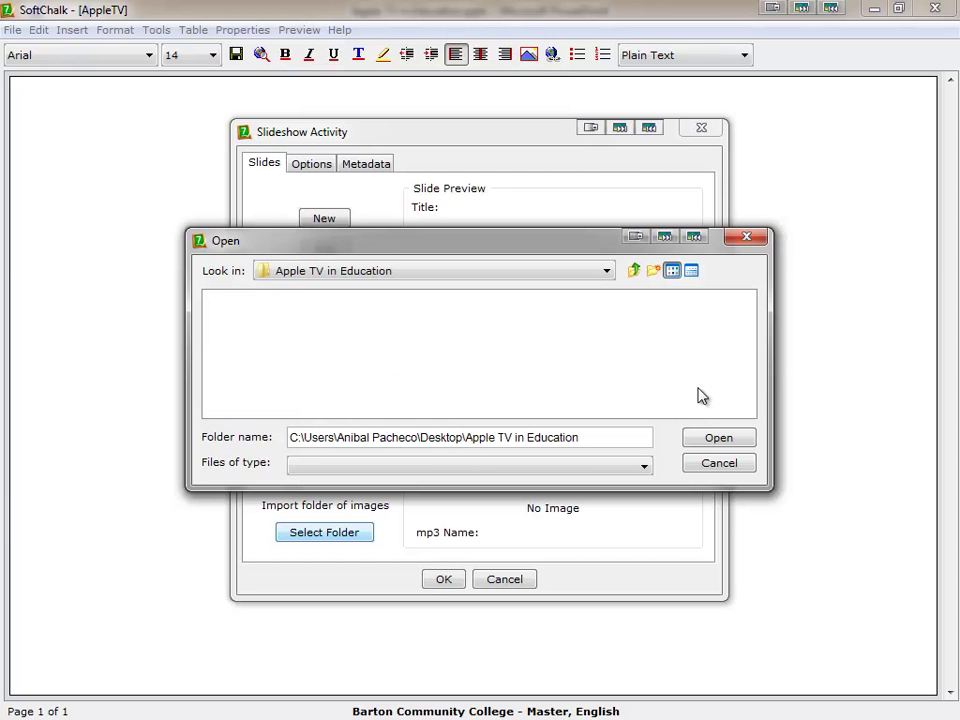
click(707, 440)
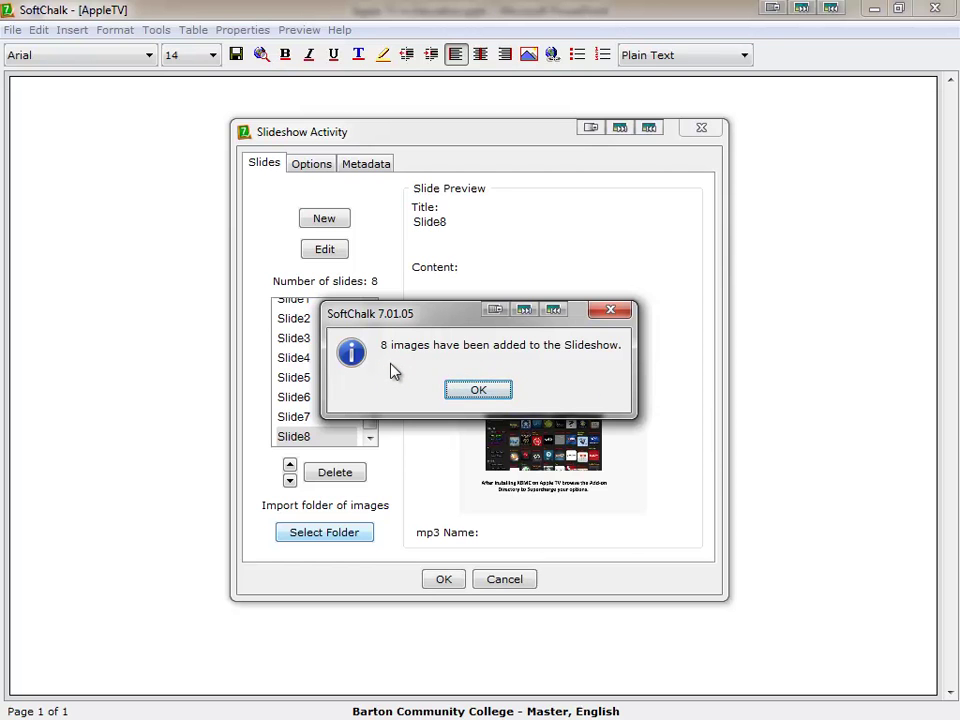
click(489, 394)
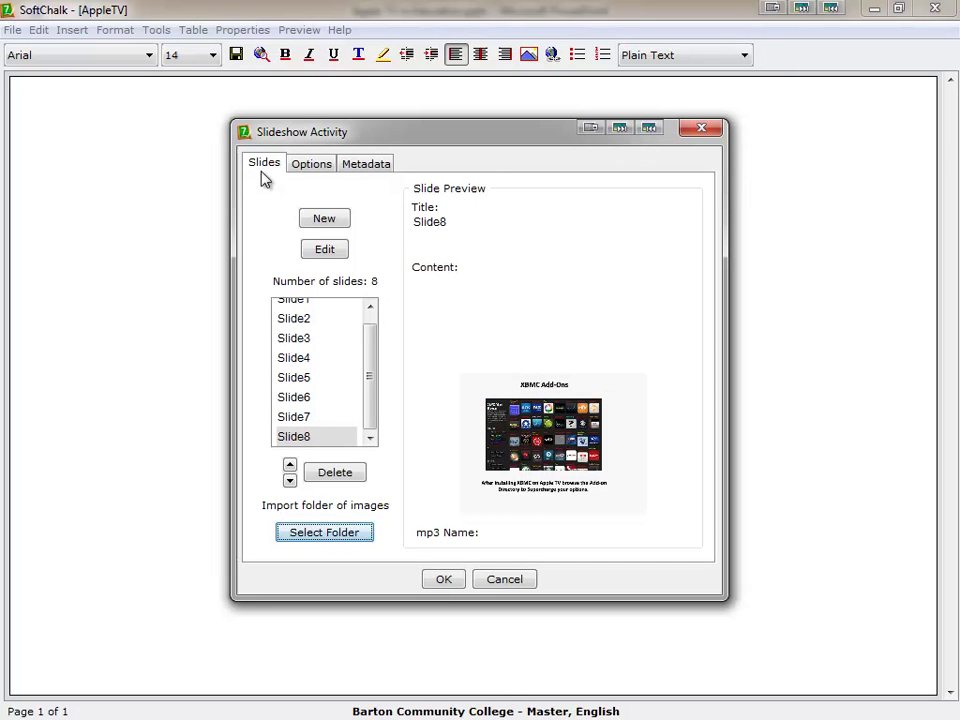
Step: Set the slideshow's minimum slide duration to 8 seconds and place the activity in the lesson
click(318, 172)
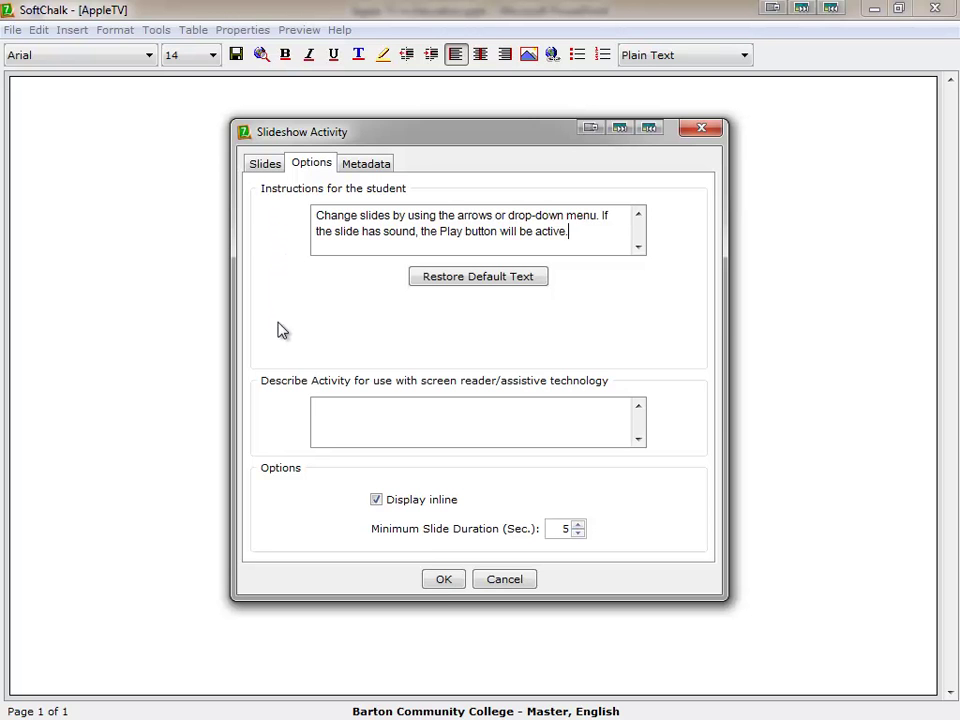
click(329, 409)
click(579, 526)
click(579, 525)
click(579, 525)
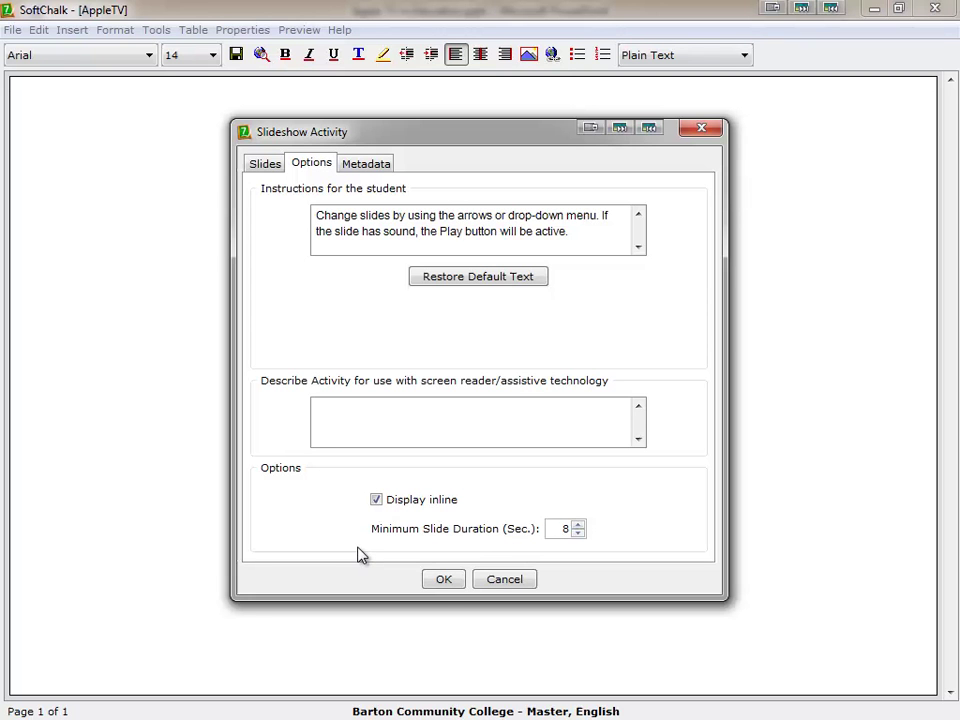
click(444, 579)
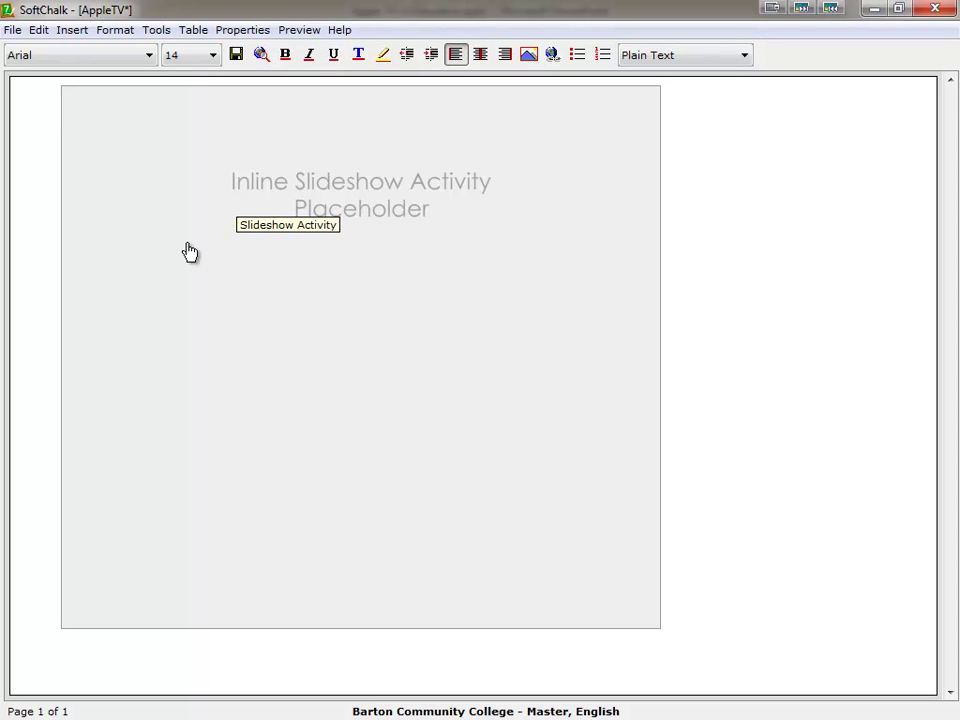
Step: Modify the slideshow activity so that Display inline is turned off
right_click(515, 305)
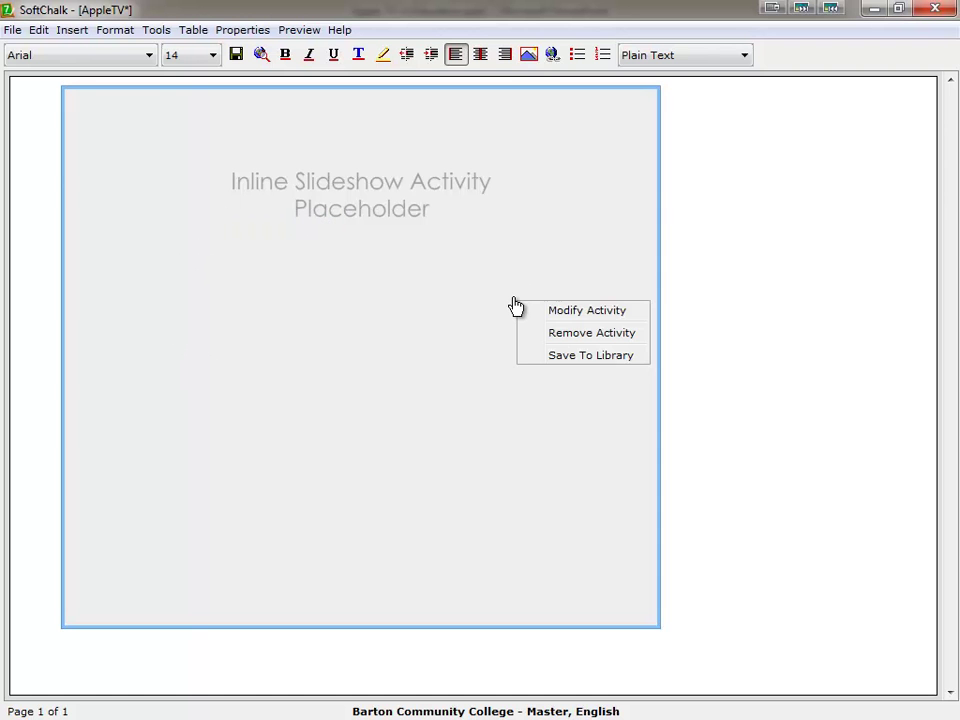
click(569, 308)
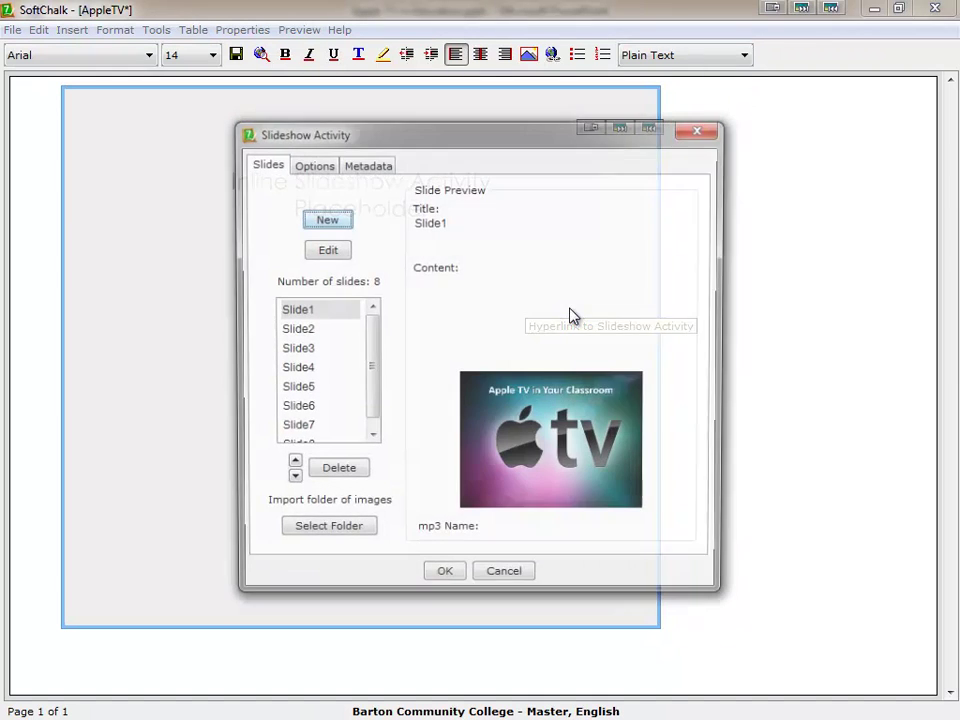
click(318, 168)
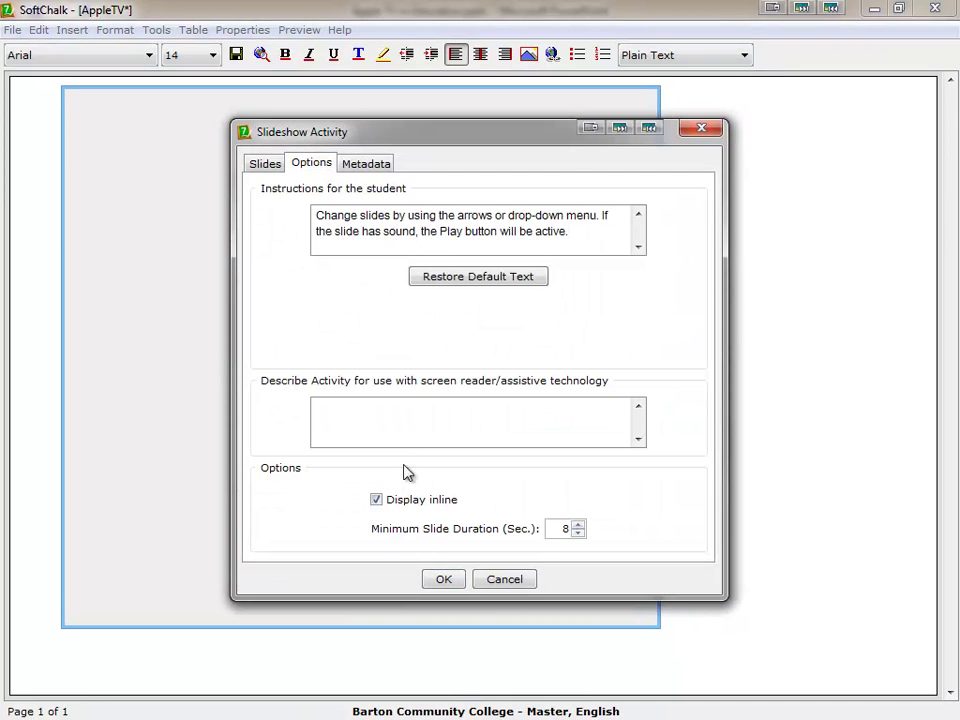
click(377, 502)
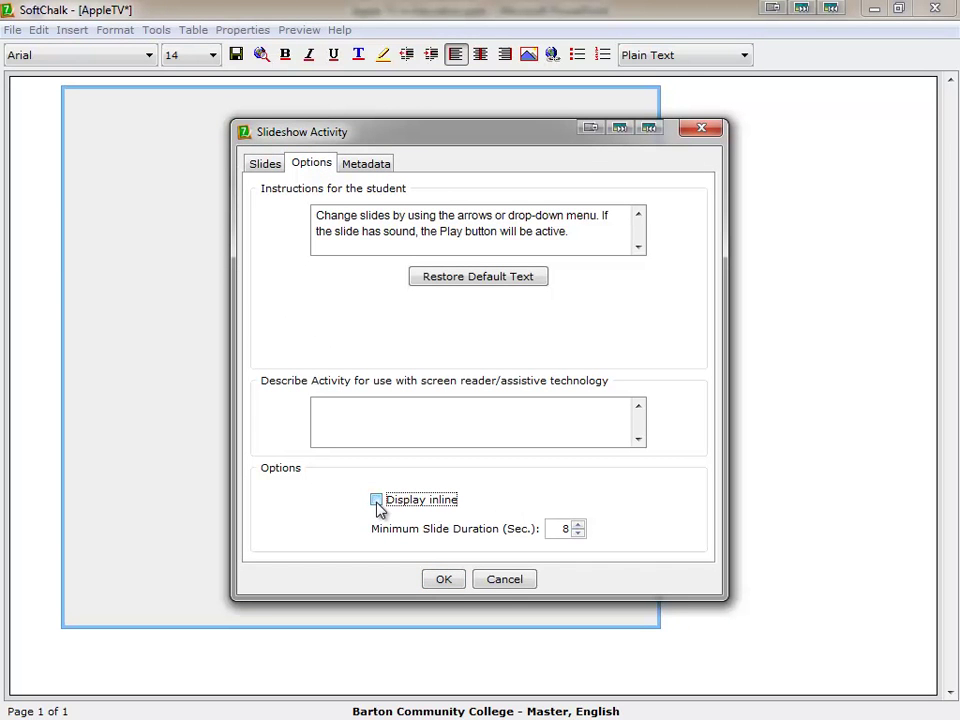
click(445, 582)
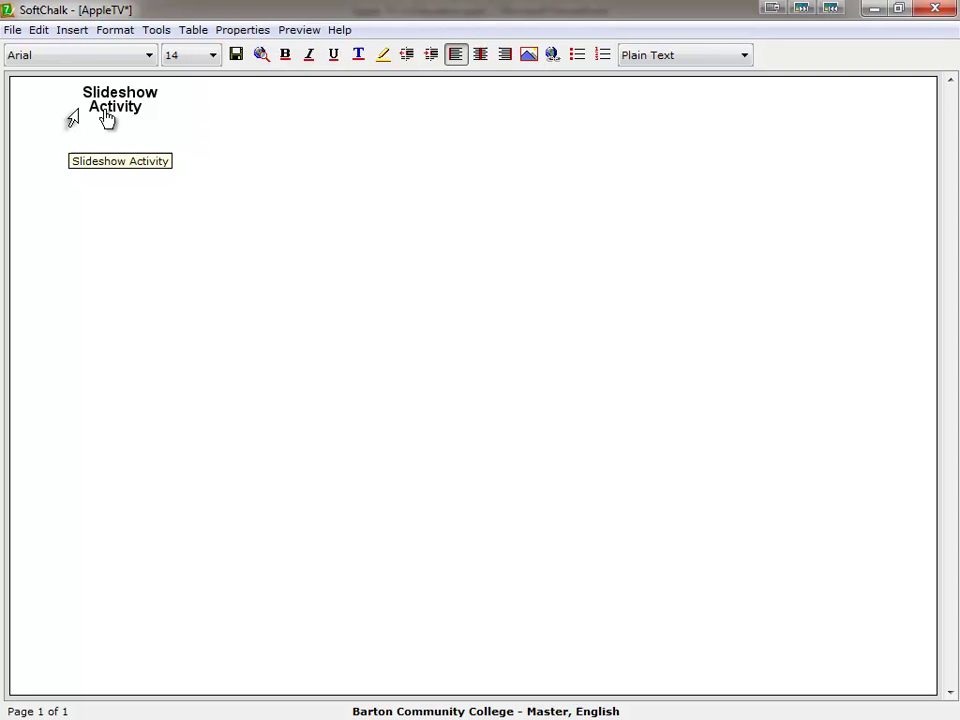
Step: Turn Display inline back on for the slideshow activity
right_click(107, 118)
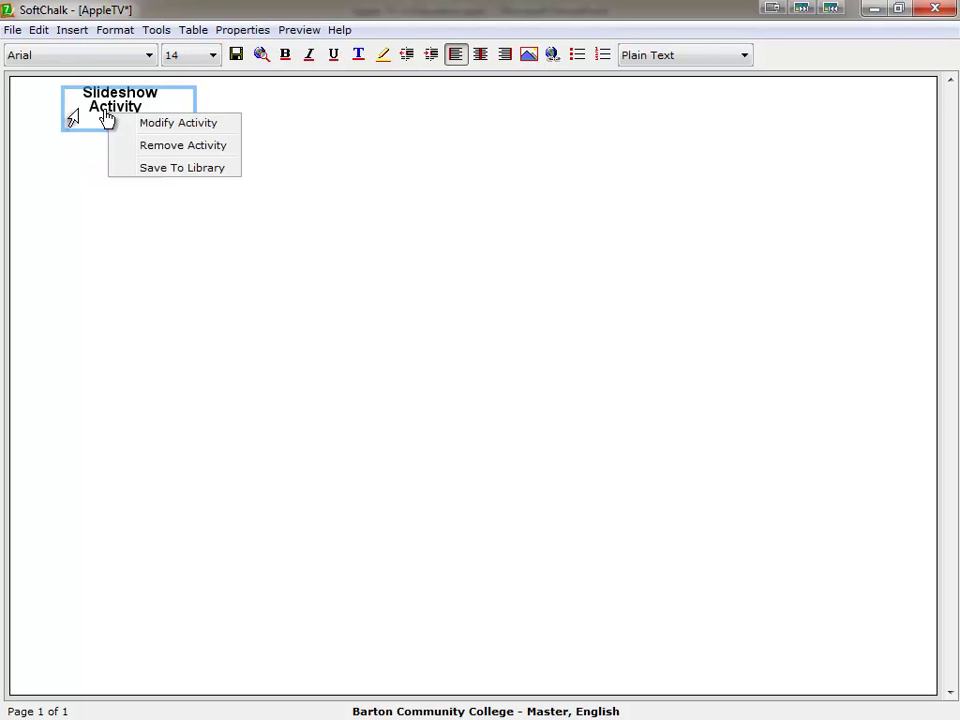
click(183, 124)
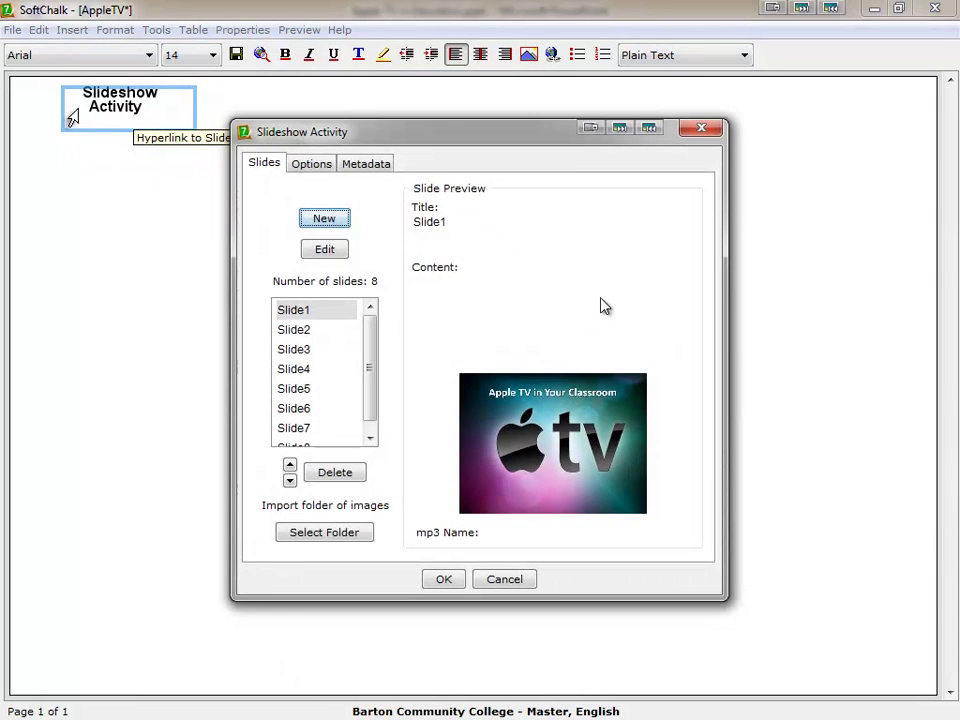
click(312, 164)
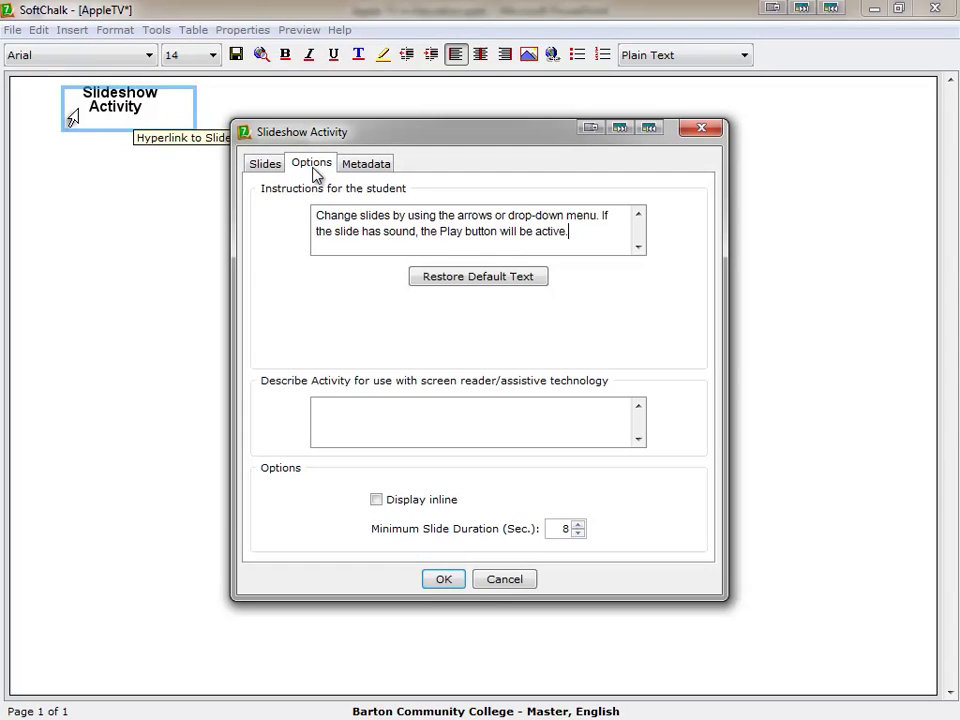
click(376, 499)
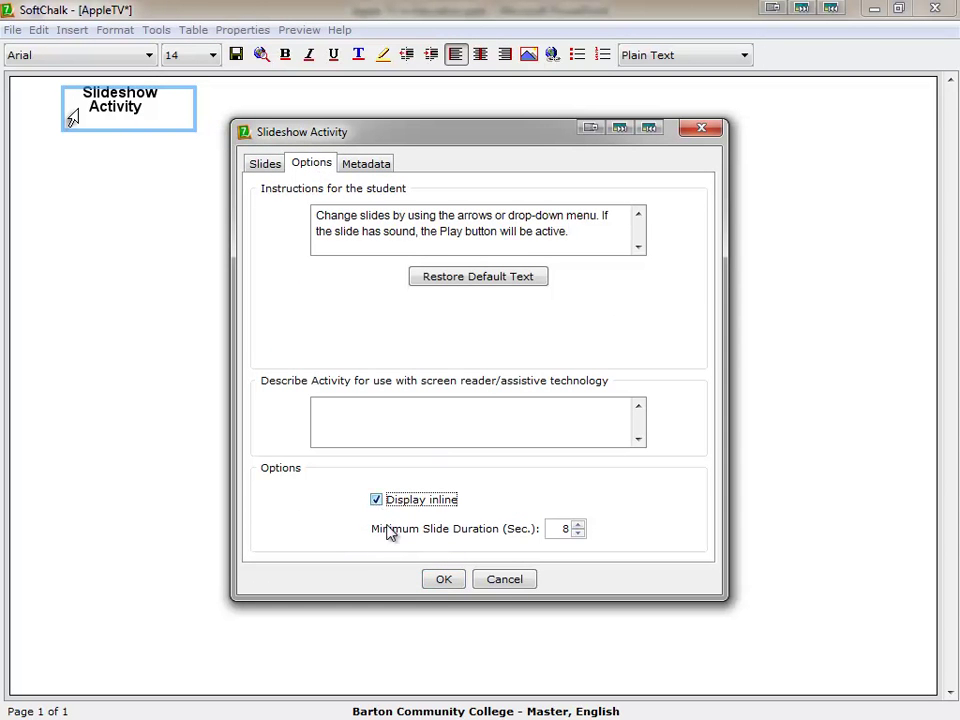
click(444, 580)
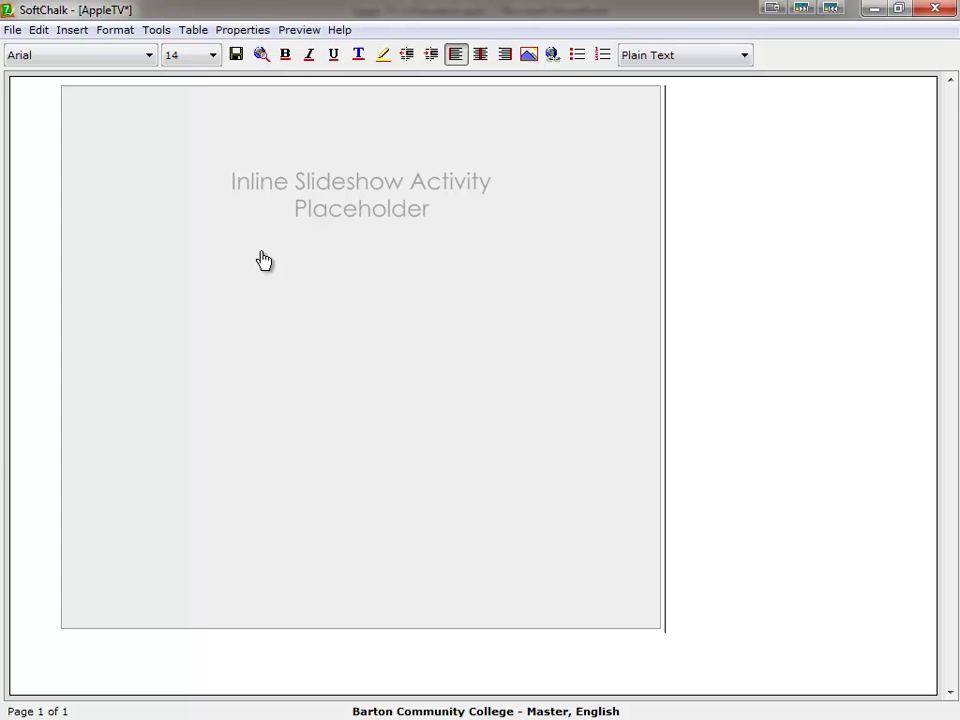
Step: Save the AppleTV lesson and bring the whole inline slideshow into view in its web browser preview
click(234, 55)
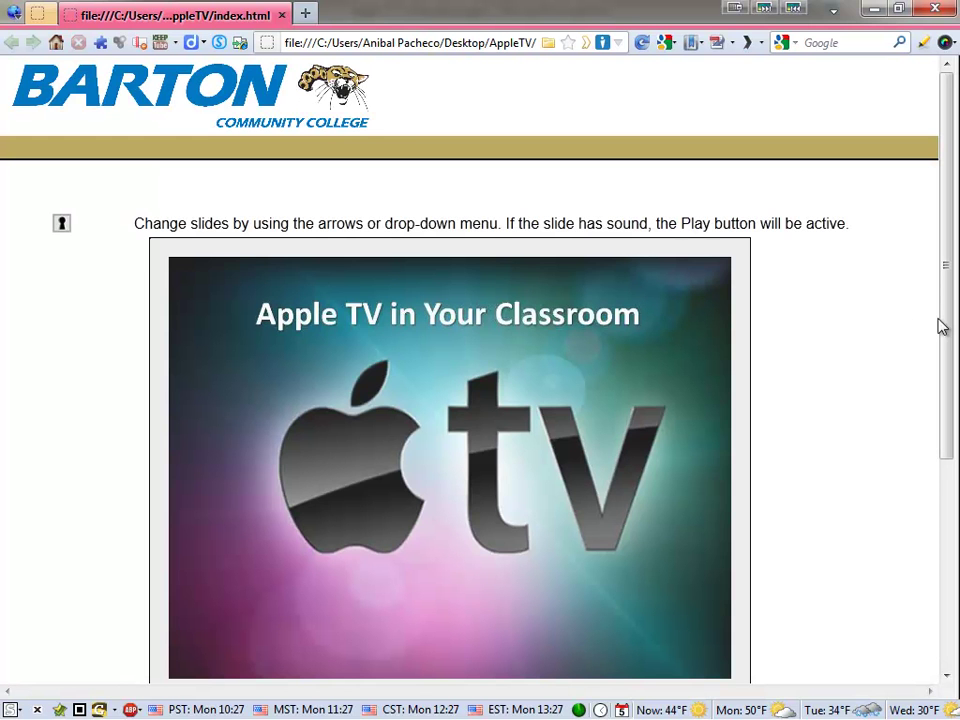
drag(947, 322, 949, 403)
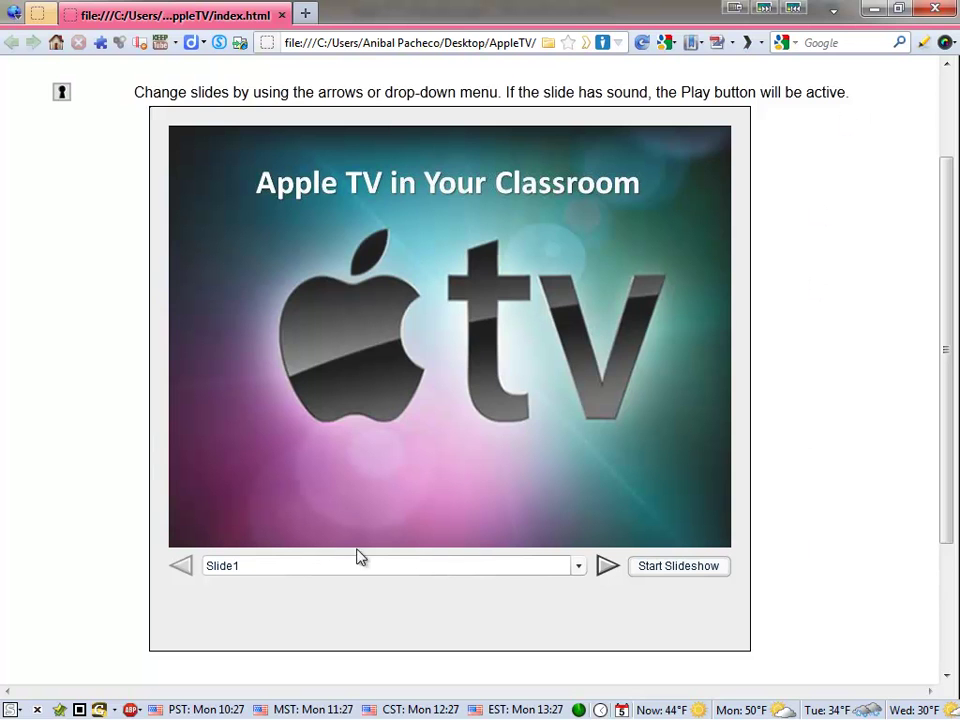
Step: Test direct slide selection in the previewed slideshow by jumping to Slide3, Slide4 and Slide7
click(579, 567)
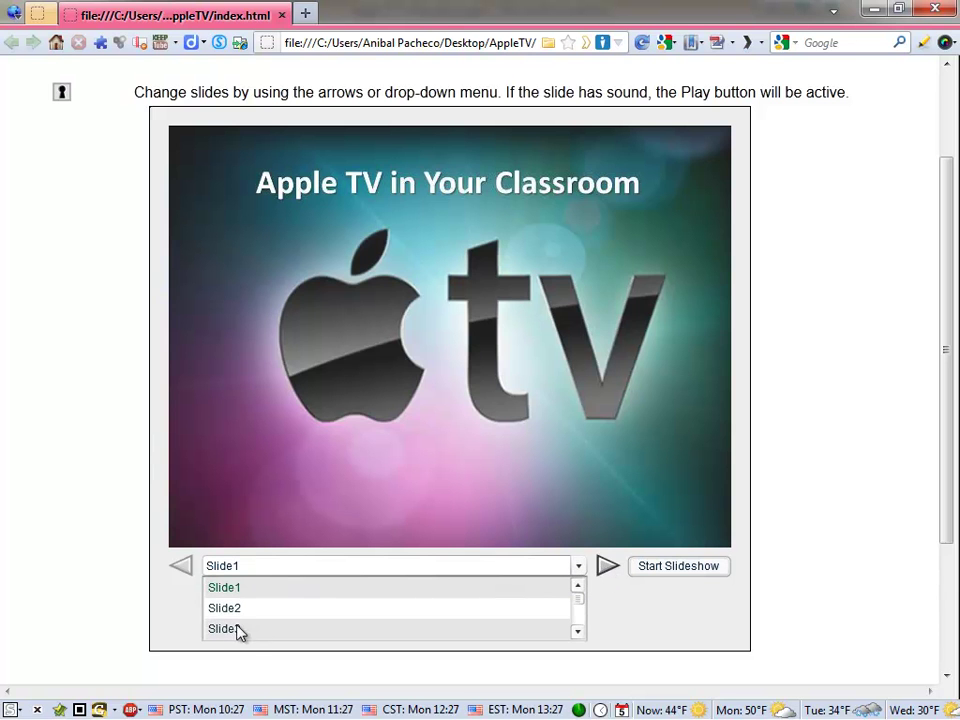
click(226, 629)
click(575, 570)
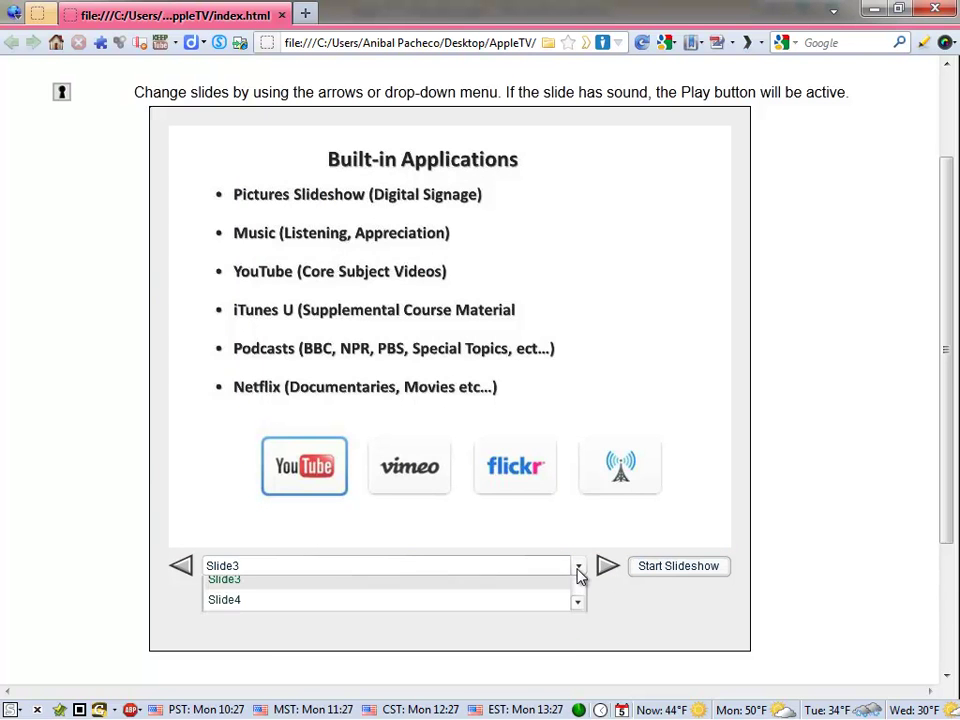
scroll(355, 572, down, 3)
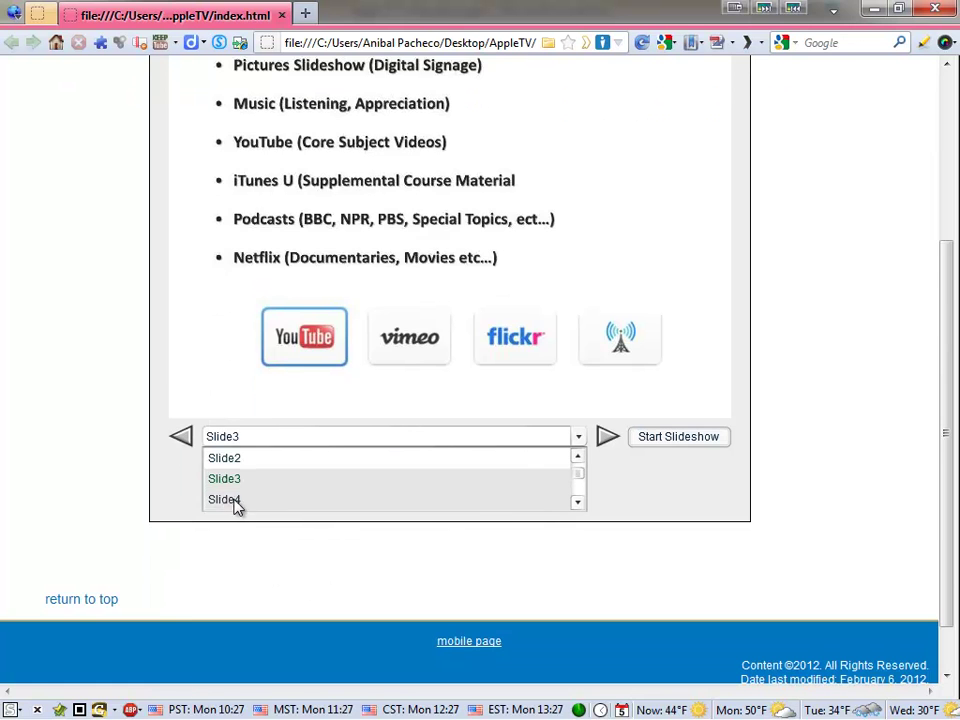
click(235, 505)
click(577, 450)
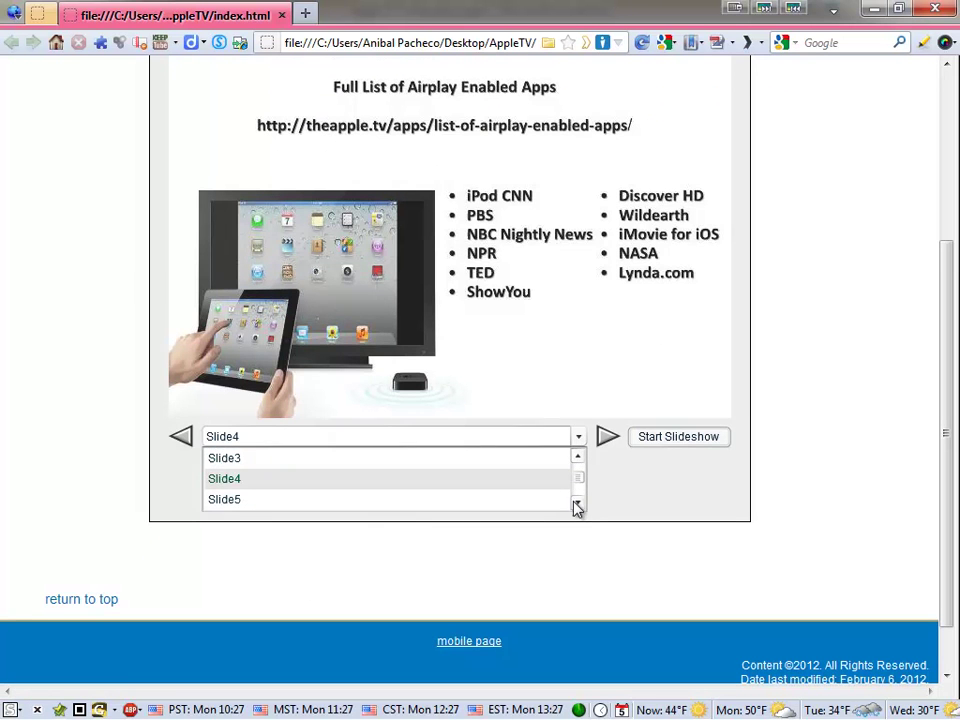
click(578, 503)
click(578, 503)
click(223, 500)
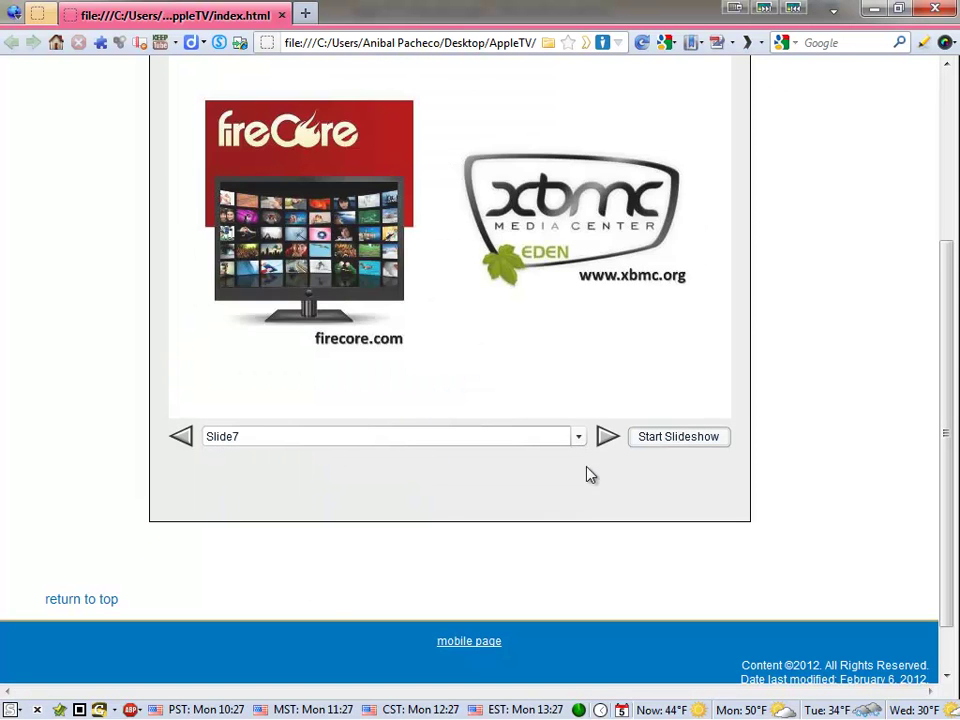
Step: Go back through the previewed slideshow one slide at a time from Slide7 to Slide1
click(181, 439)
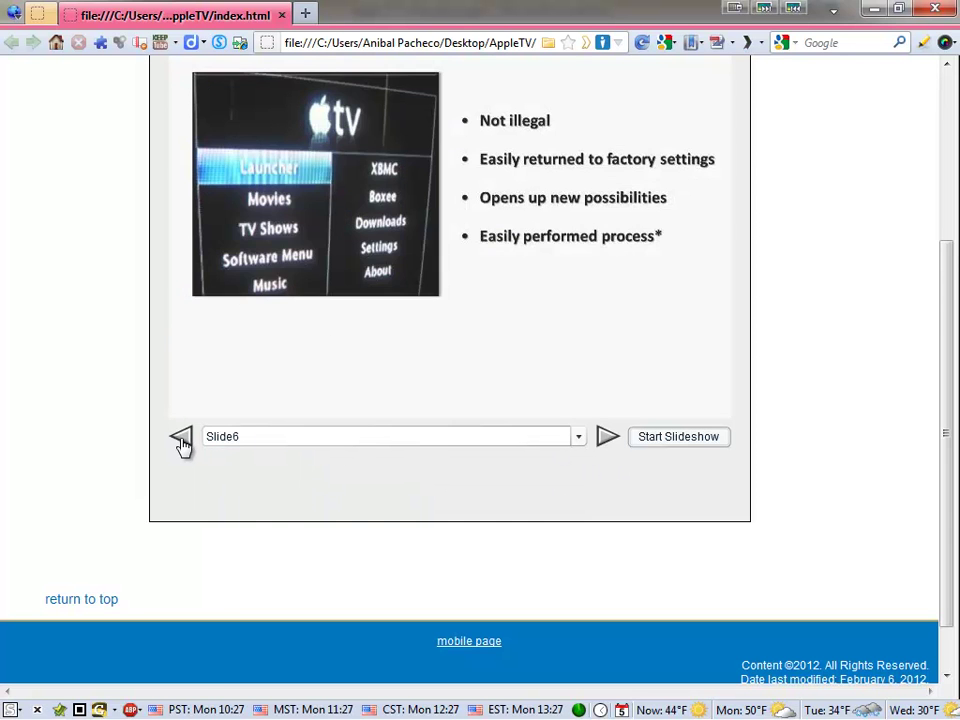
click(181, 440)
click(181, 440)
click(181, 440)
scroll(285, 477, up, 2)
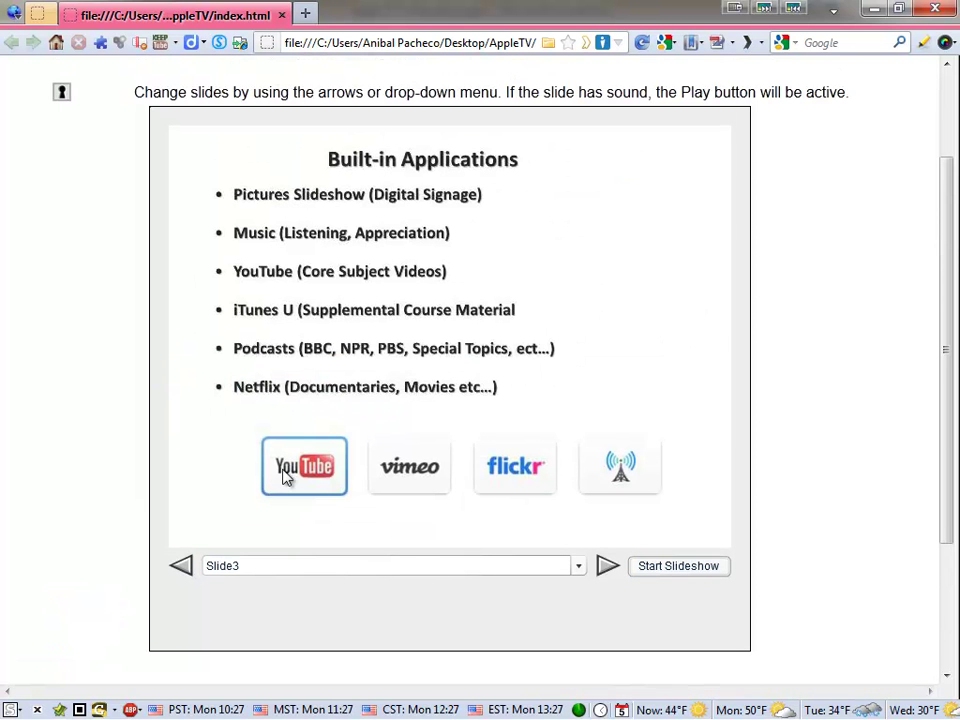
click(185, 572)
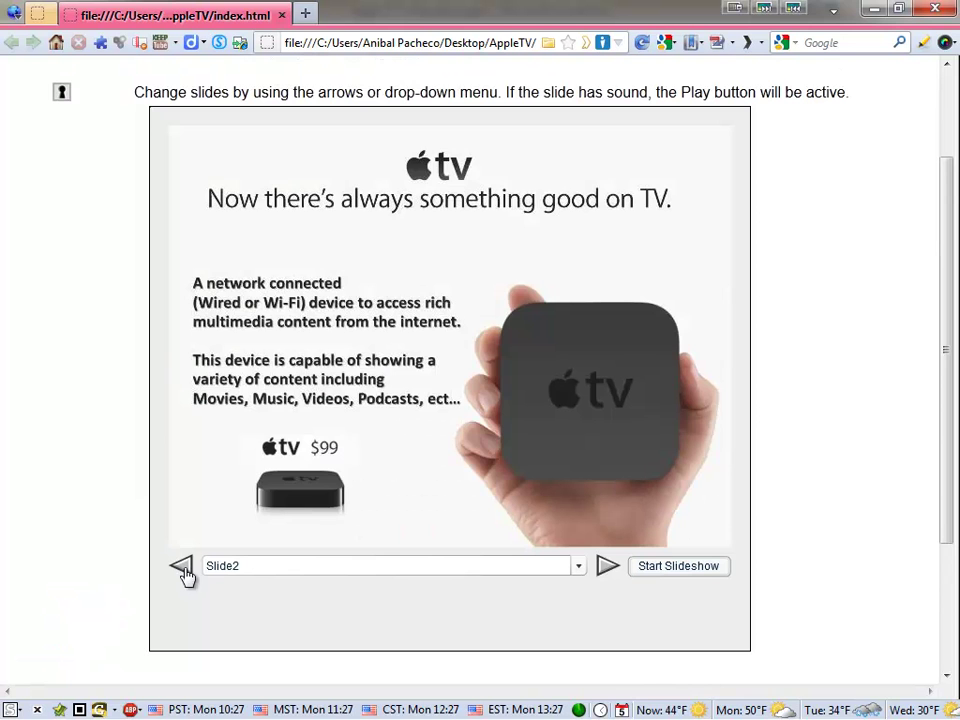
click(184, 571)
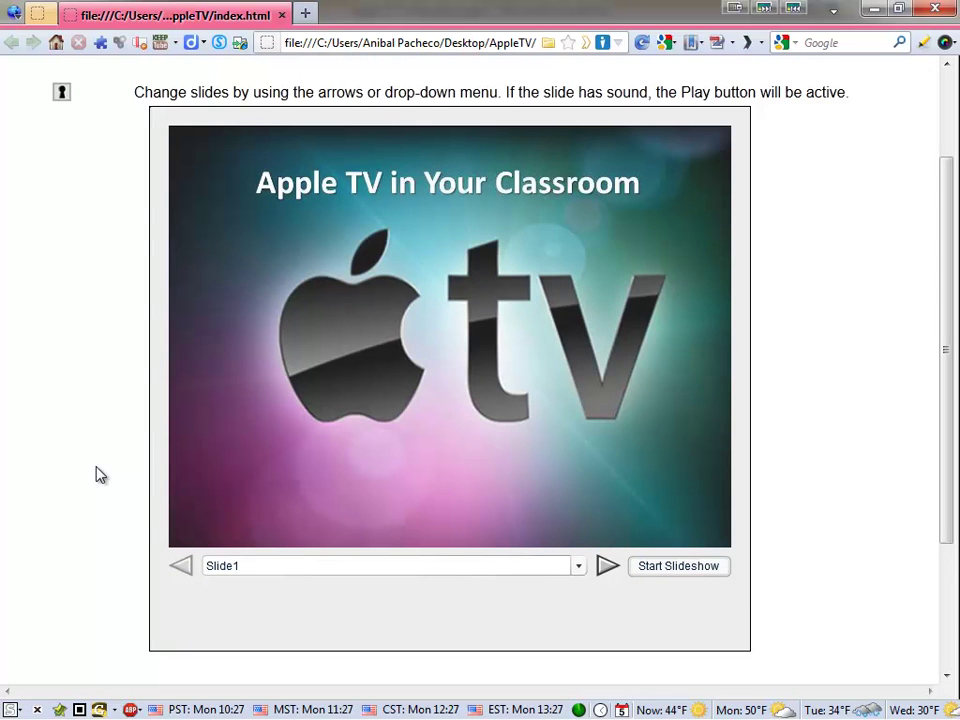